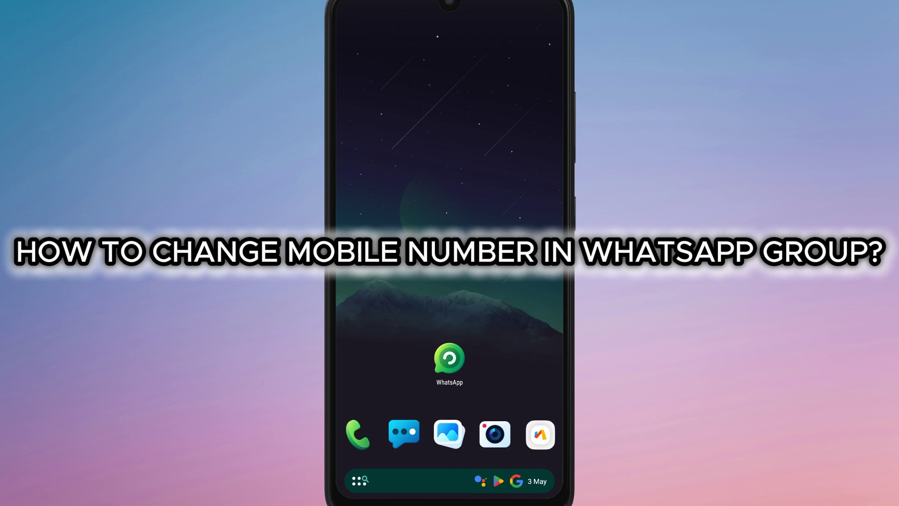
# Launch WhatsApp and show the Chats screen's three-dot options menu.
pyautogui.click(449, 359)
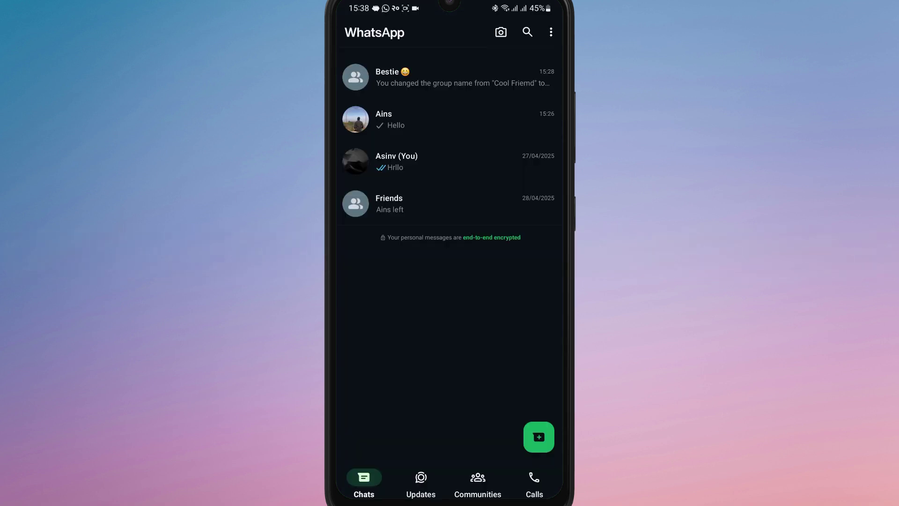
pyautogui.click(551, 31)
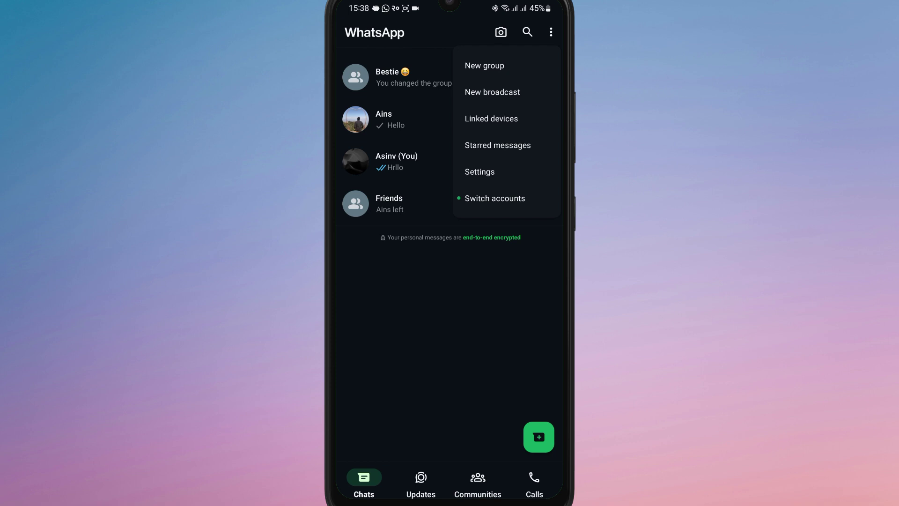
# Go through Settings and Account to the Change number introduction screen.
pyautogui.click(480, 172)
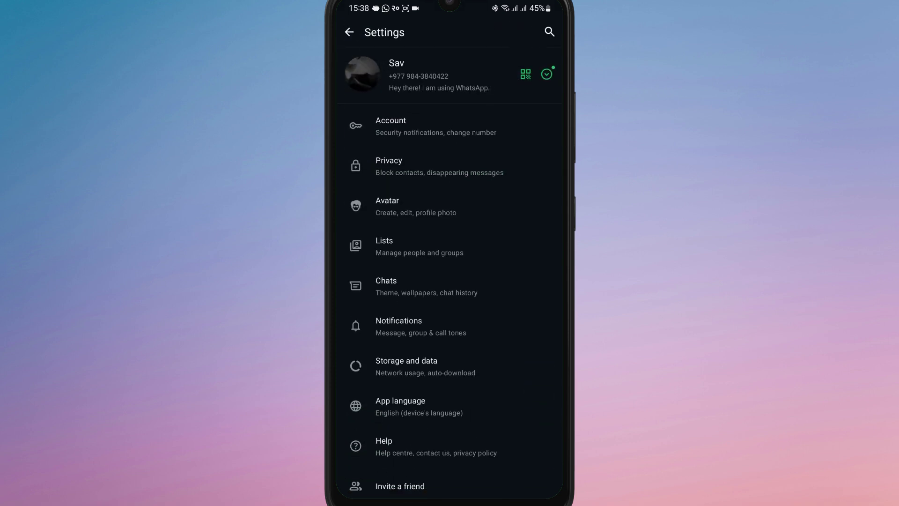
pyautogui.click(499, 126)
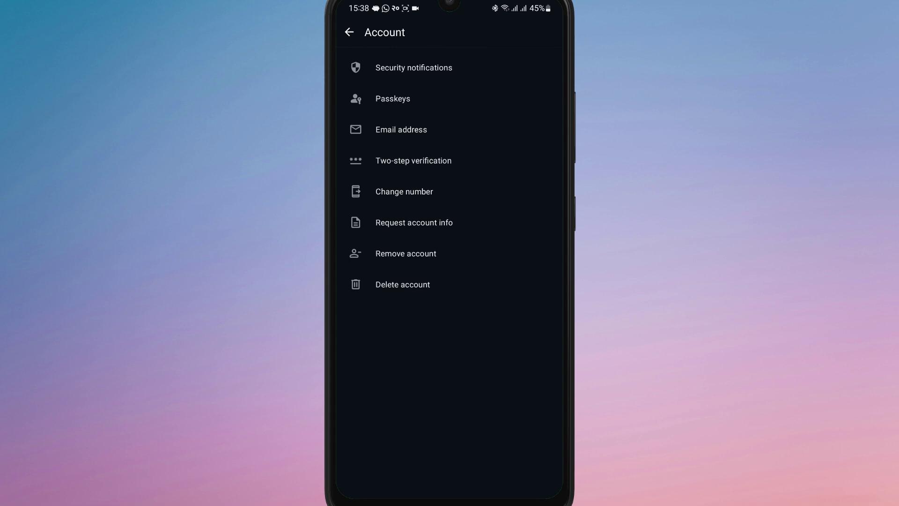
pyautogui.click(495, 191)
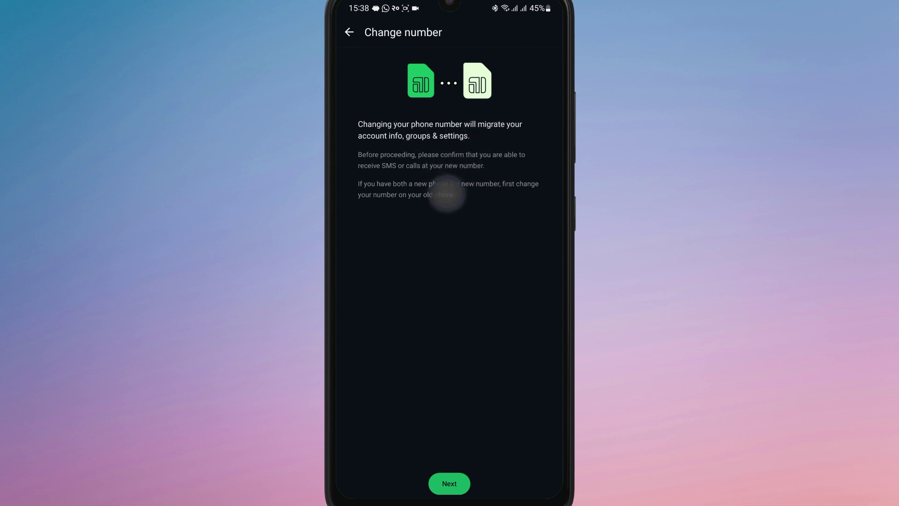
# Continue to the number form, check the prefilled old number, and begin the new number.
pyautogui.click(449, 483)
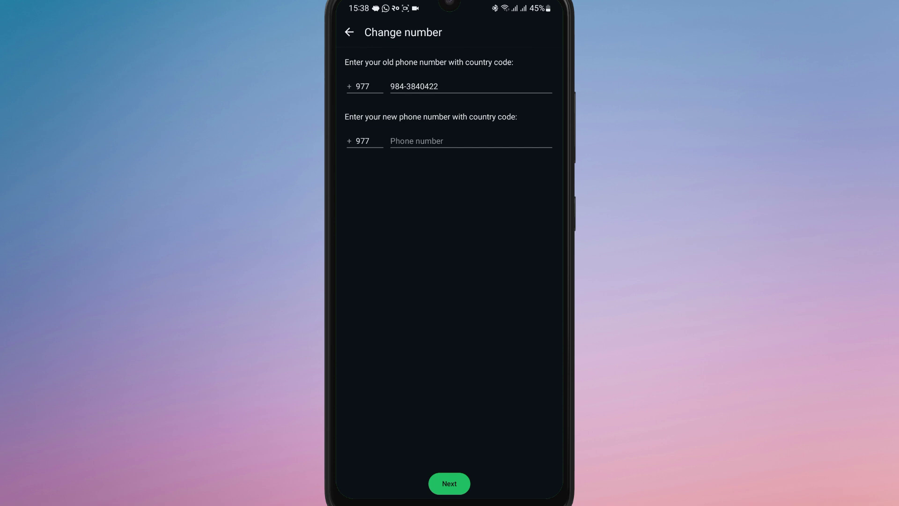
pyautogui.click(466, 88)
pyautogui.click(457, 140)
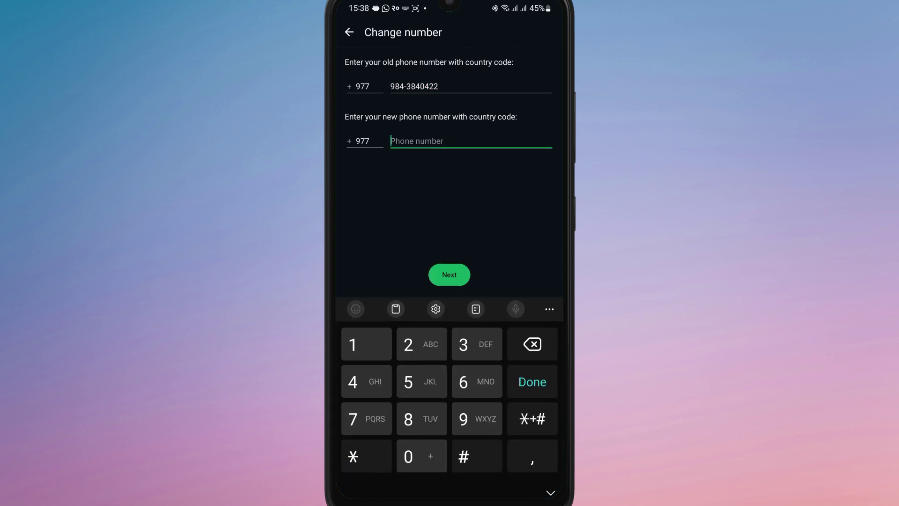
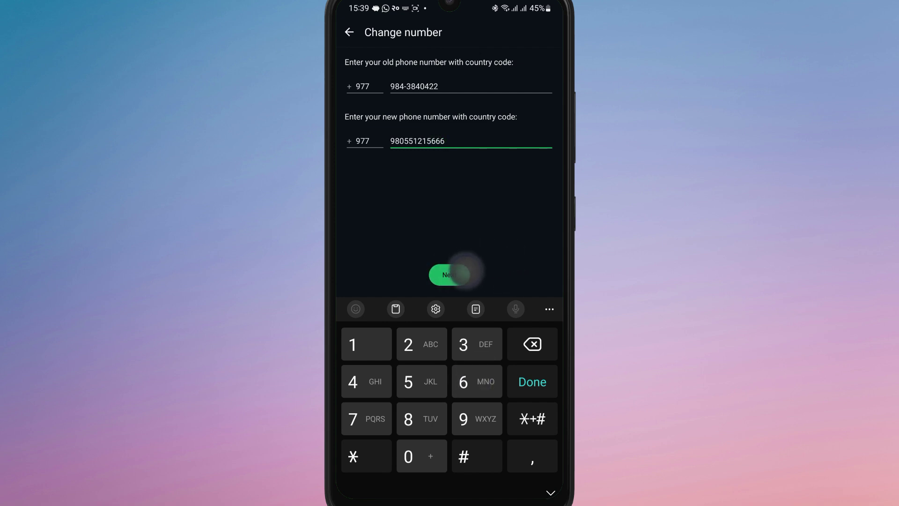
# Submit both numbers and confirm the change with Done.
pyautogui.click(453, 274)
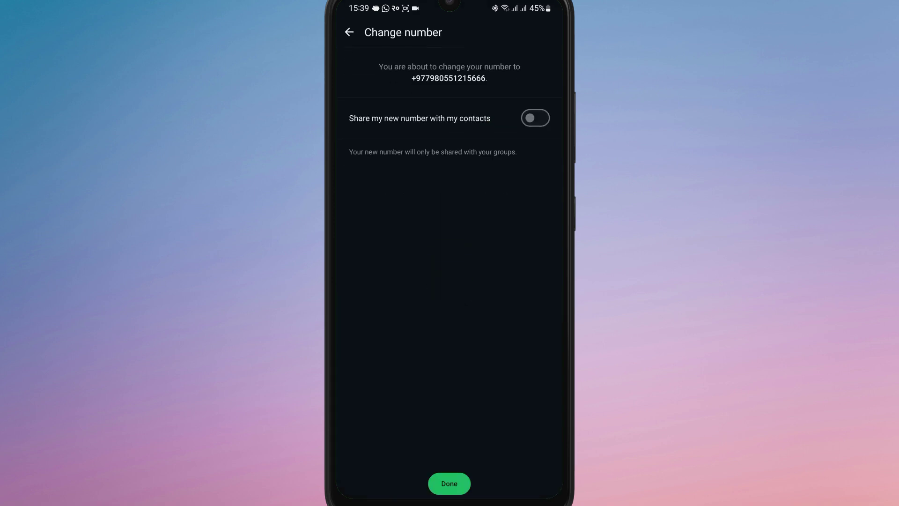
pyautogui.moveTo(538, 118); pyautogui.dragTo(514, 240)
pyautogui.click(449, 483)
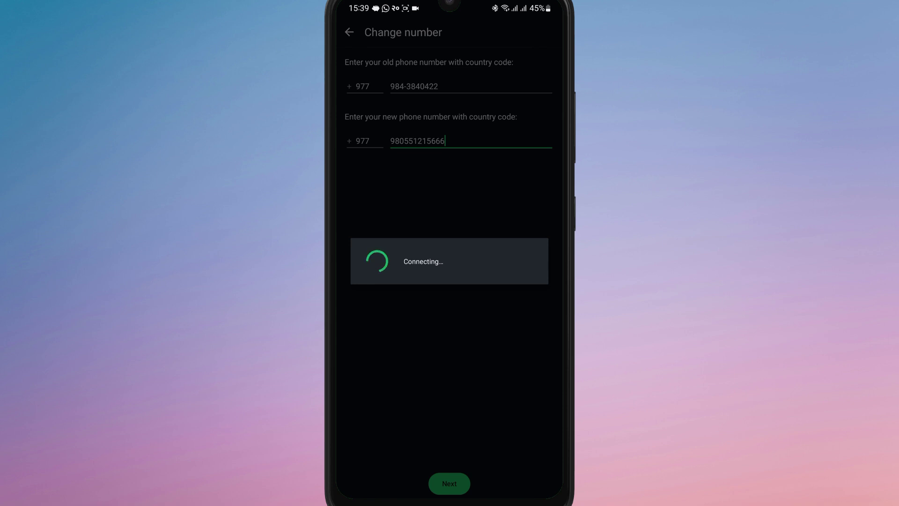
# Return to the number form and delete the digits of the new phone number.
pyautogui.click(518, 146)
pyautogui.click(545, 419)
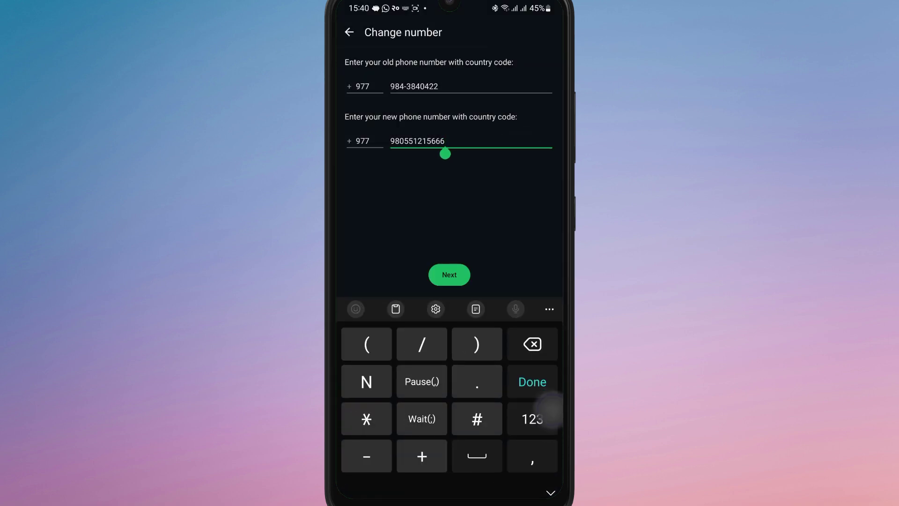
pyautogui.click(534, 344)
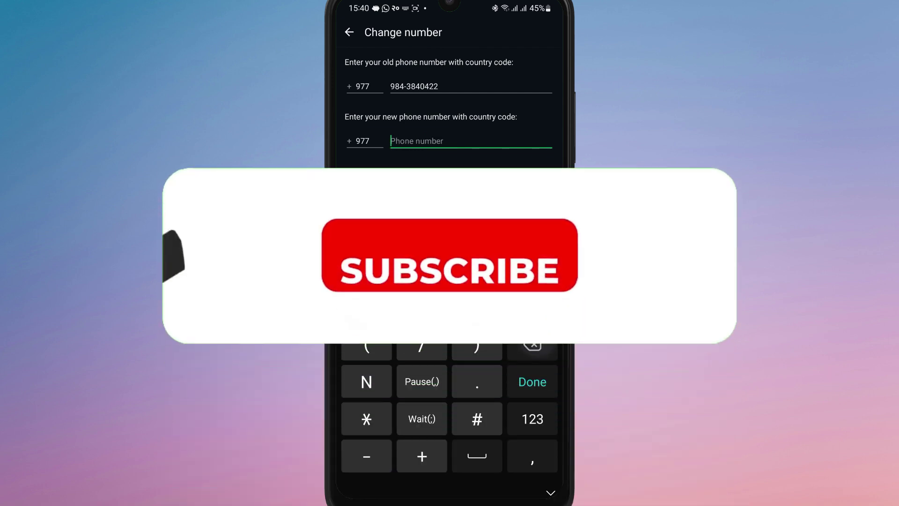
pyautogui.click(504, 467)
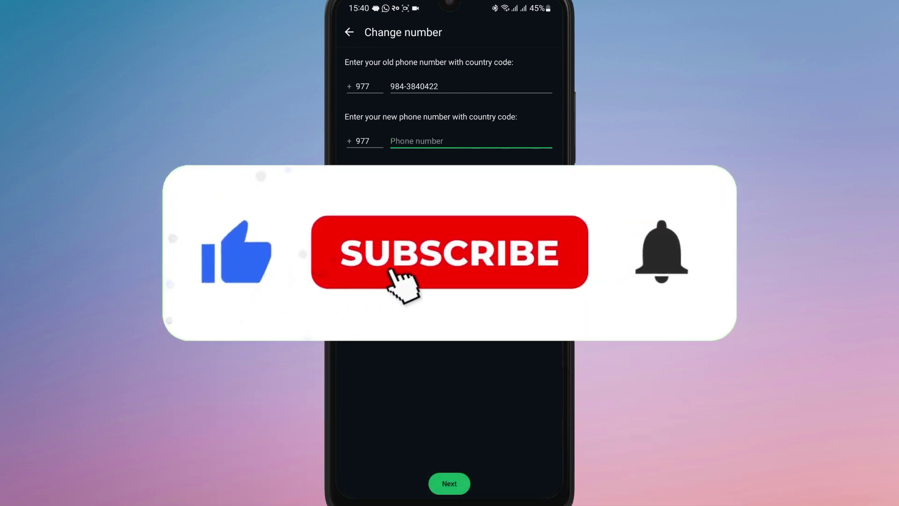